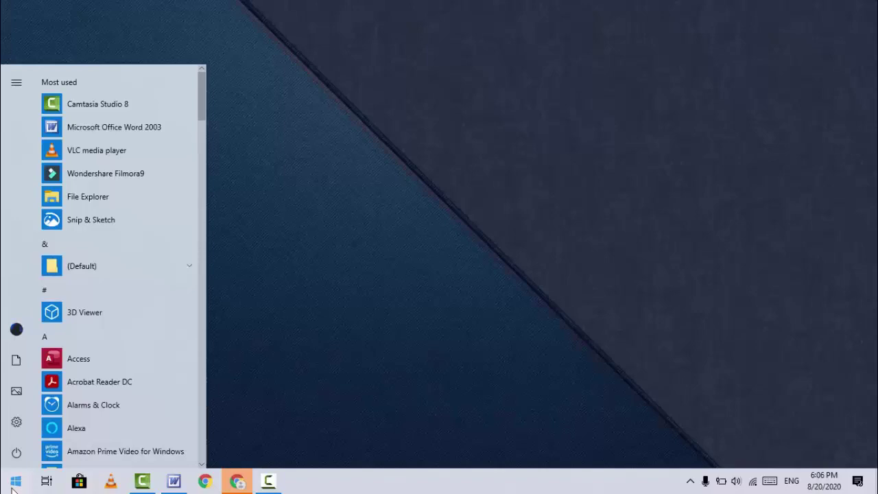
Open the Bluetooth & other devices page in Windows Settings and start adding a device
left_click(16, 431)
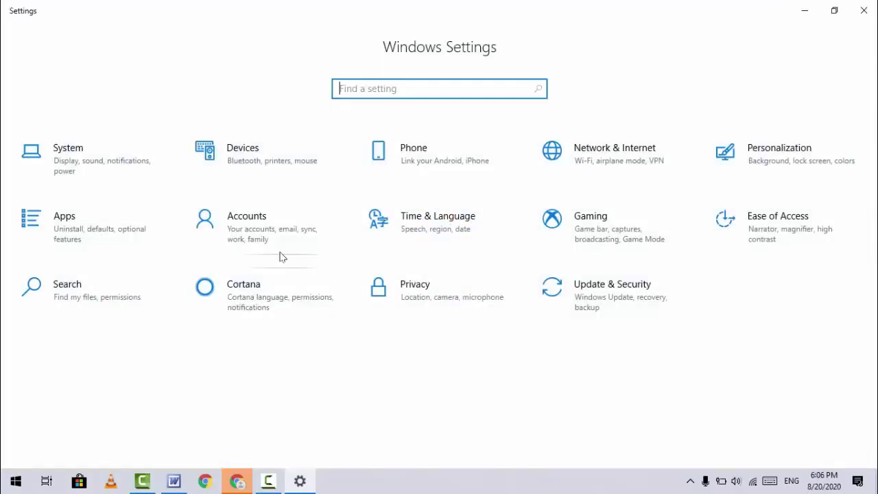
left_click(286, 178)
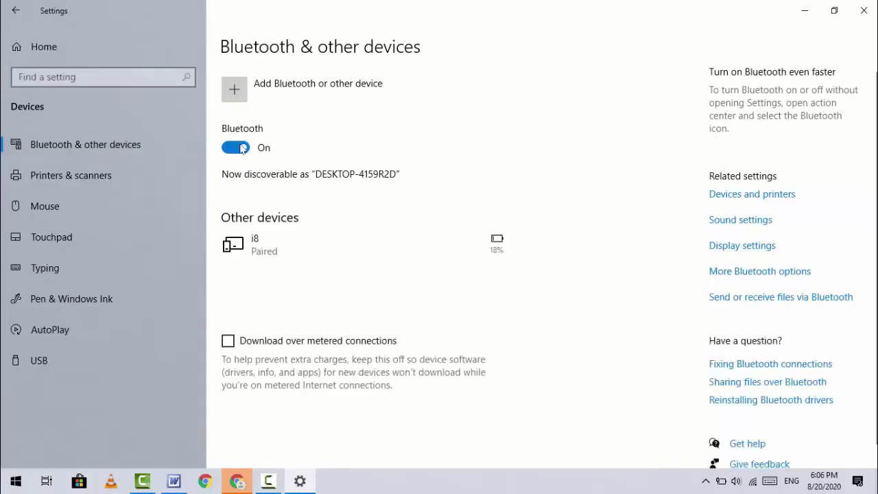
left_click(288, 101)
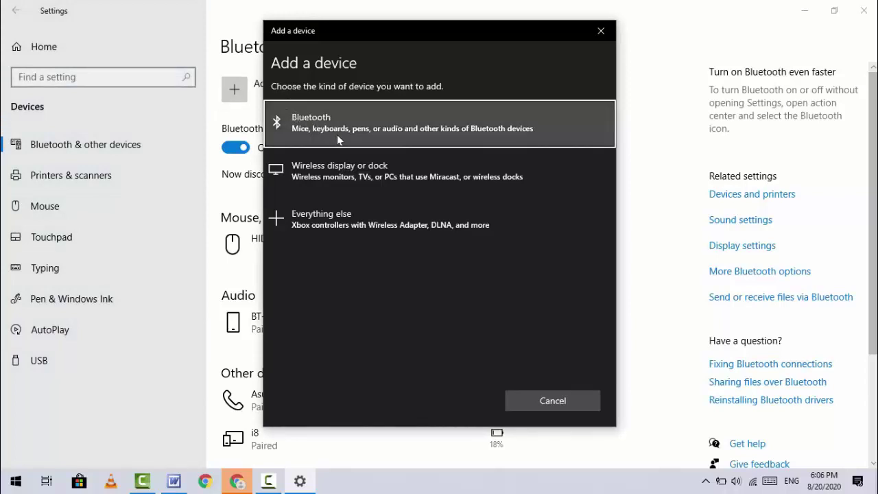
Try to pair the VG_SMART_BT device as a new Bluetooth device, and close the pairing dialog
left_click(342, 131)
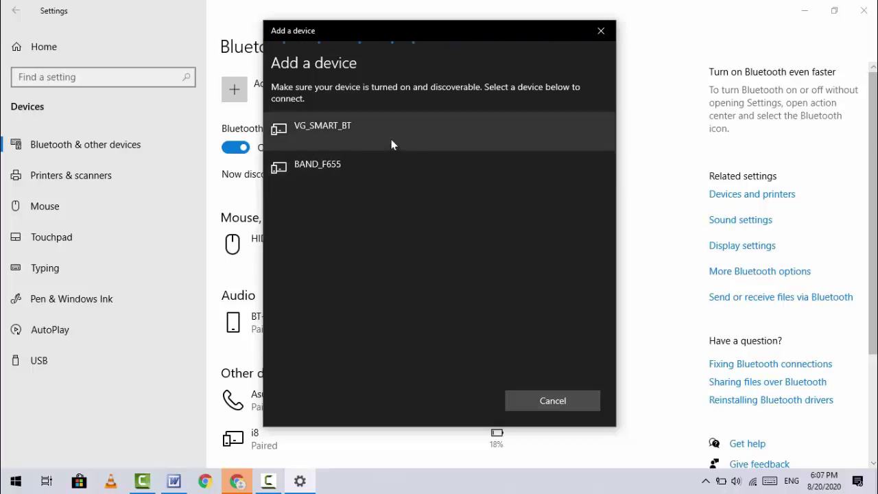
left_click(393, 144)
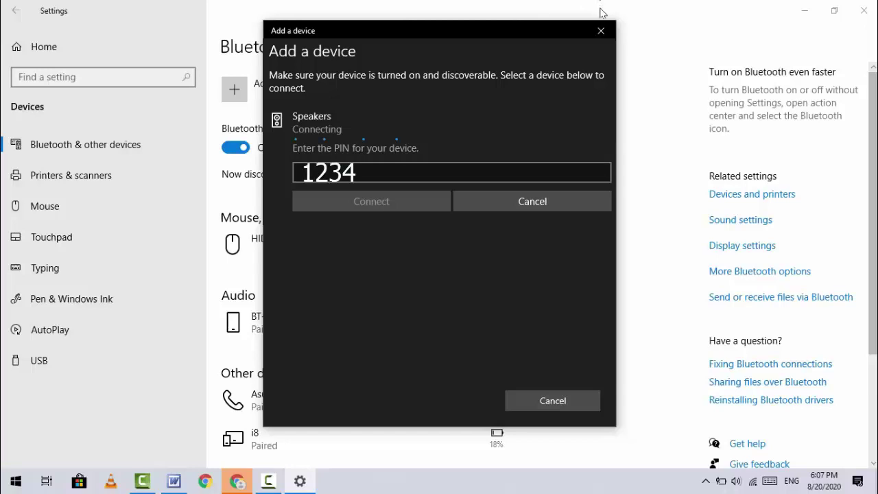
left_click(601, 31)
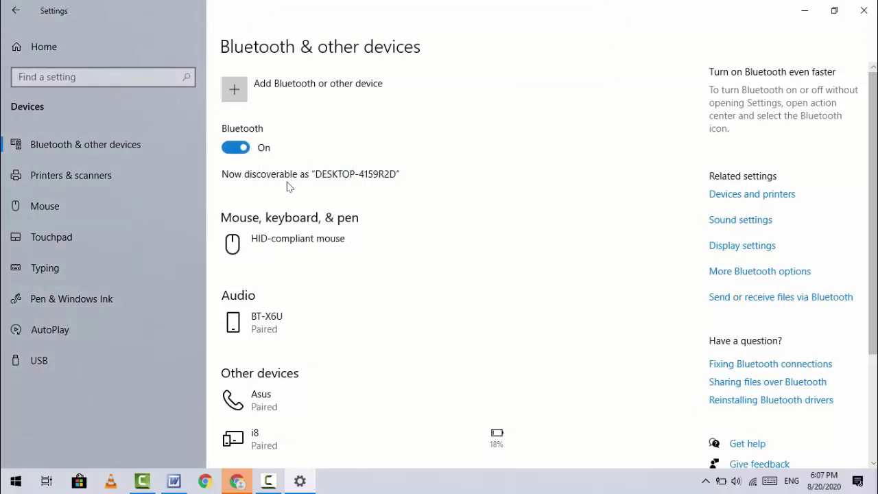
Turn Bluetooth off and on again, rescan for Bluetooth devices to add, and close Settings
left_click(239, 145)
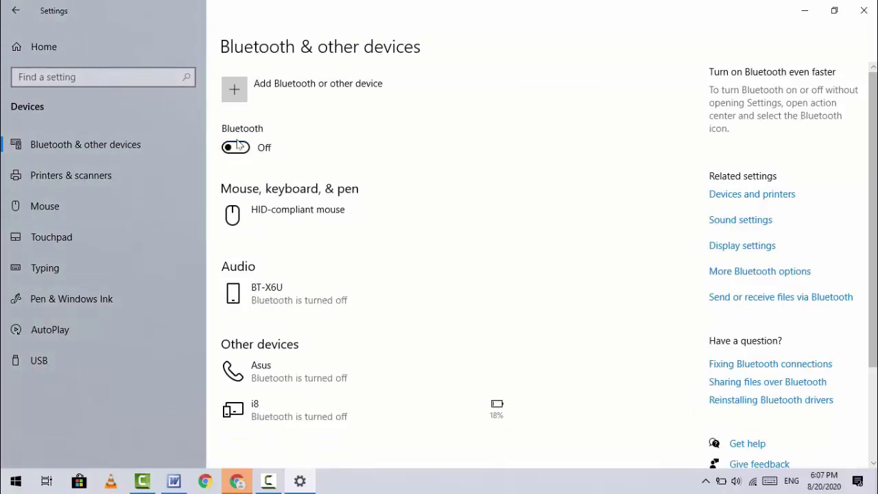
left_click(241, 148)
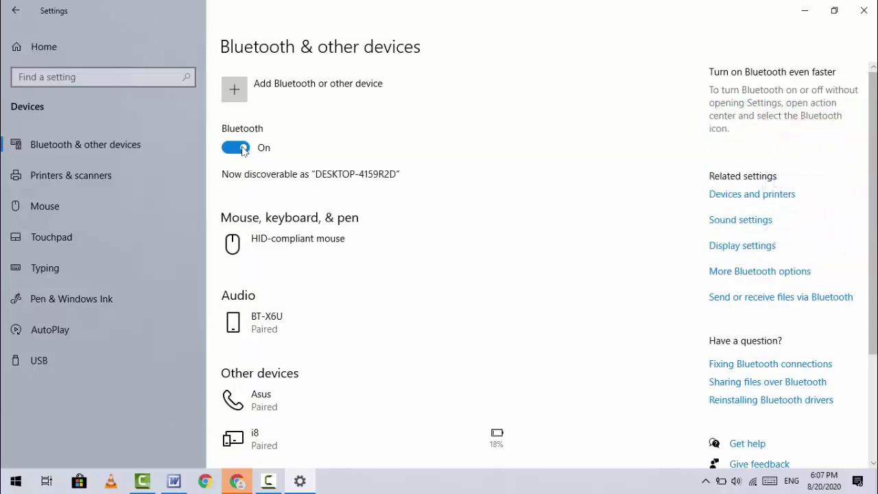
left_click(283, 109)
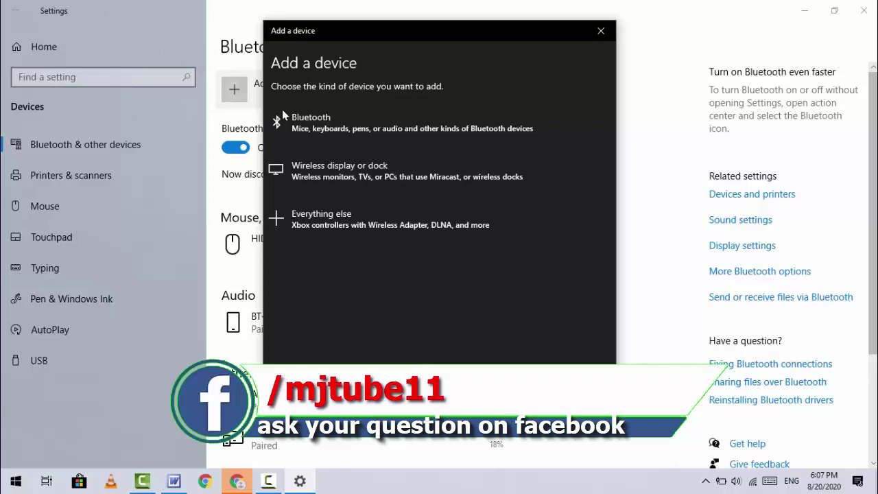
left_click(284, 116)
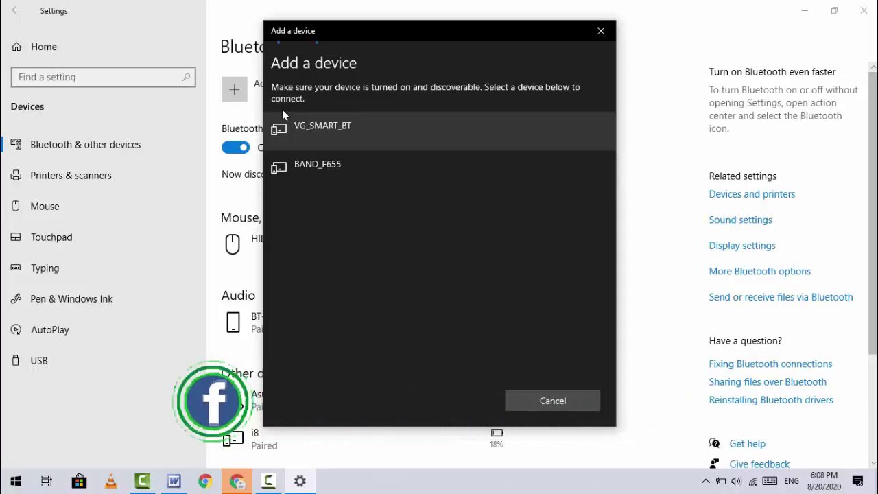
left_click(282, 112)
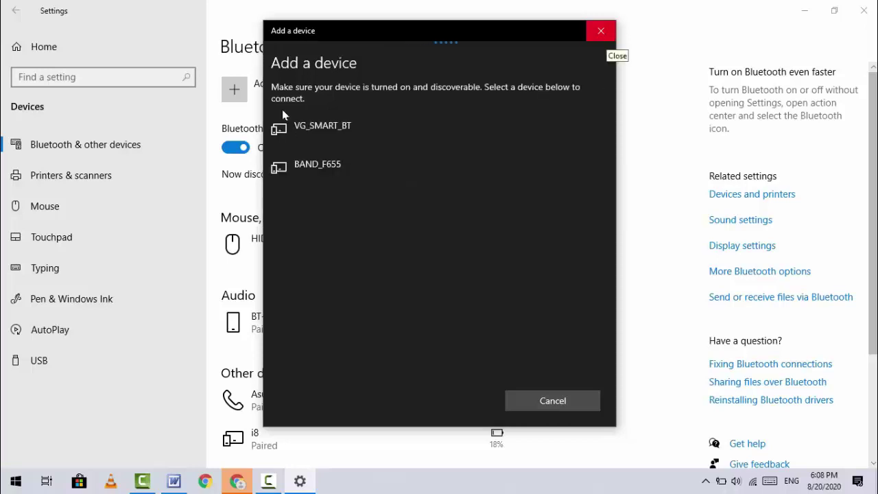
left_click(602, 30)
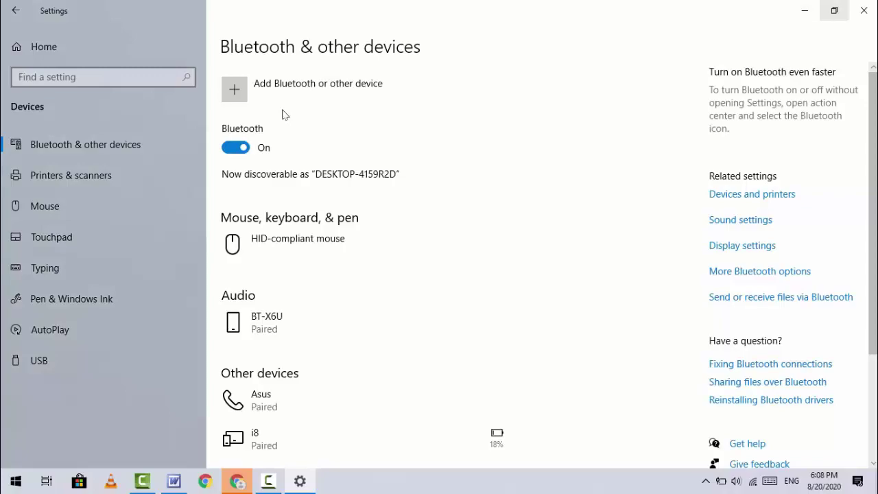
key("alt+F4")
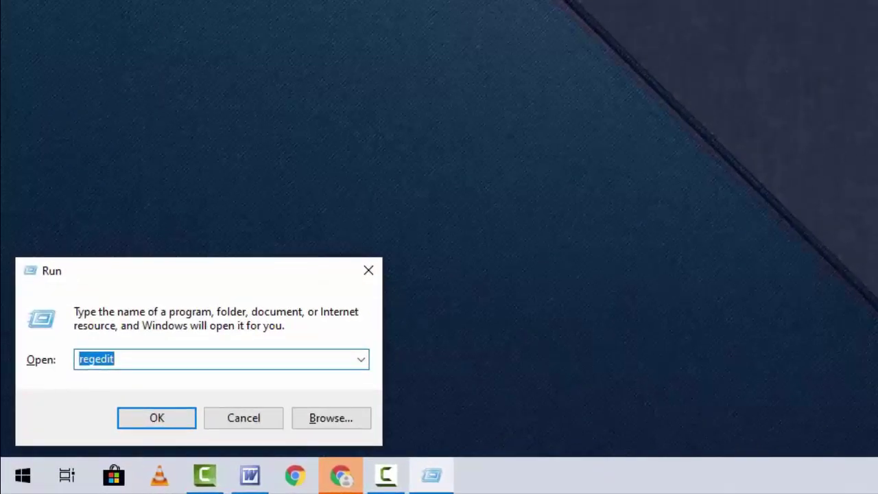
Launch Registry Editor with the regedit command, allow it to make changes, and expand HKEY_USERS
key("End")
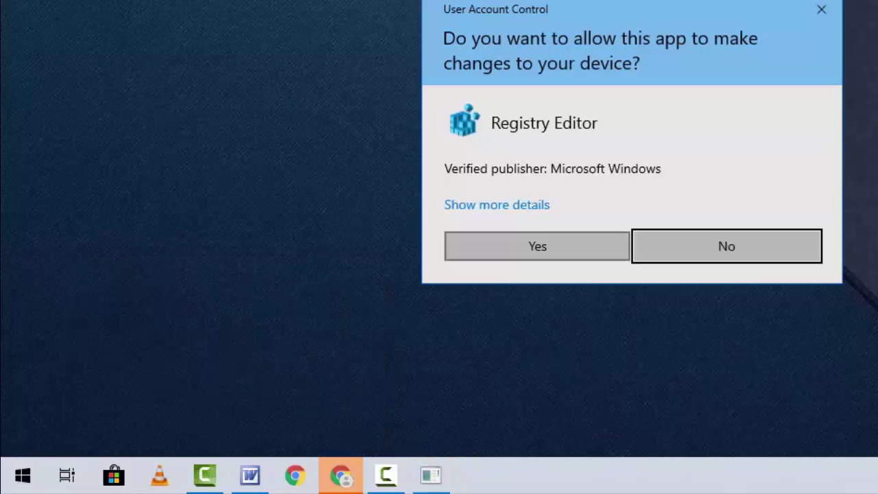
key("alt+y")
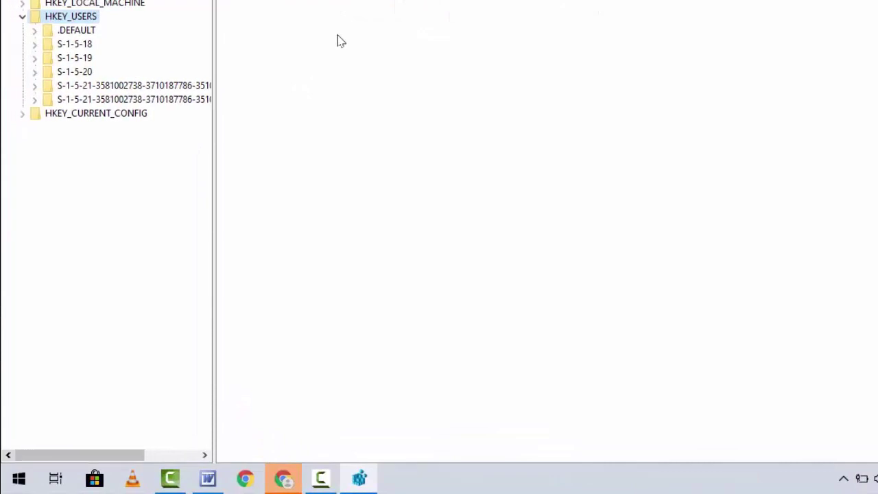
key("Left")
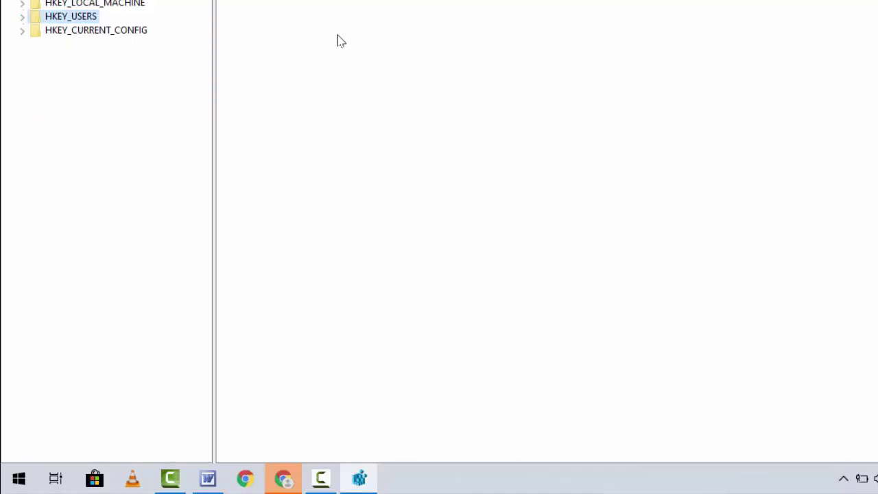
key("Right")
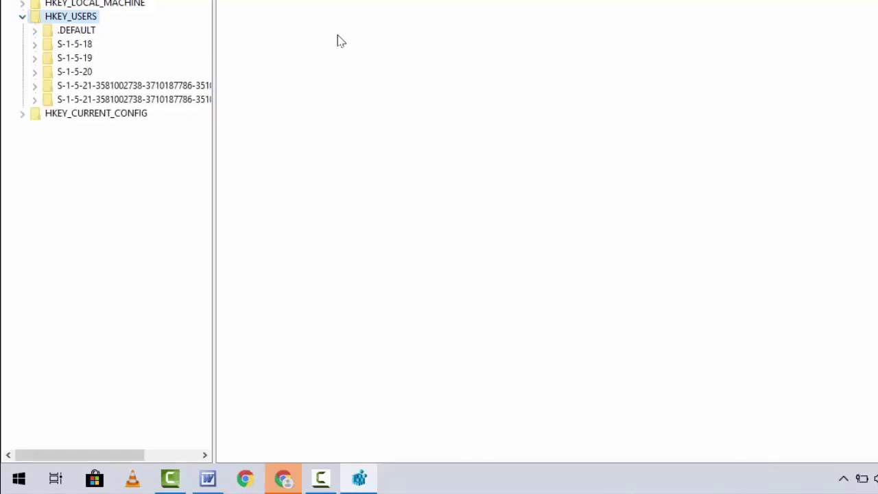
Expand the registry path .DEFAULT\Software\Microsoft under HKEY_USERS
key("Down")
key("Right")
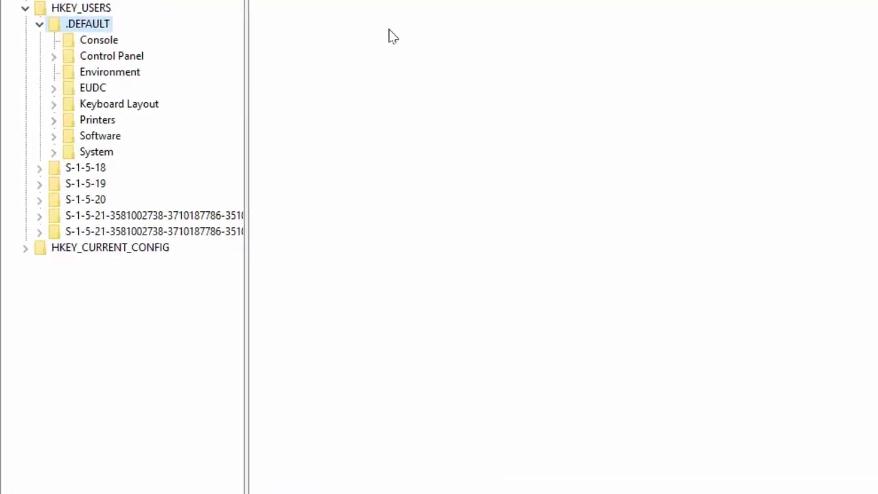
key("s")
key("Right")
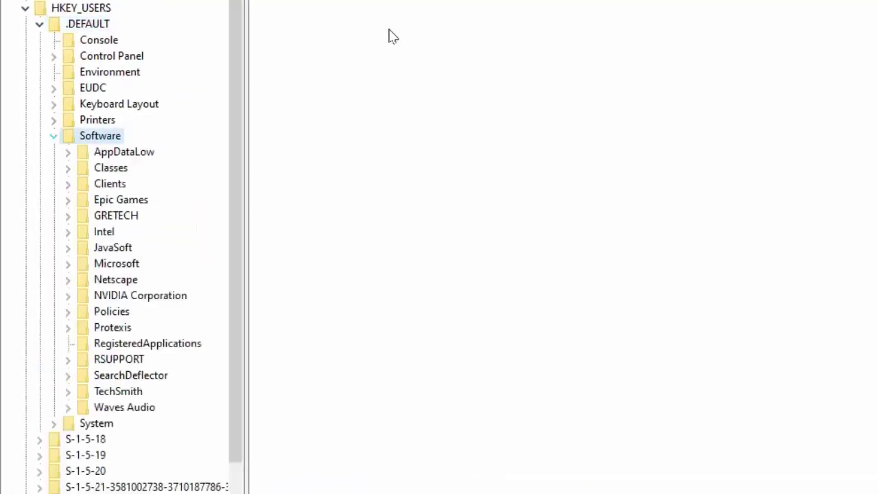
key("n")
key("v")
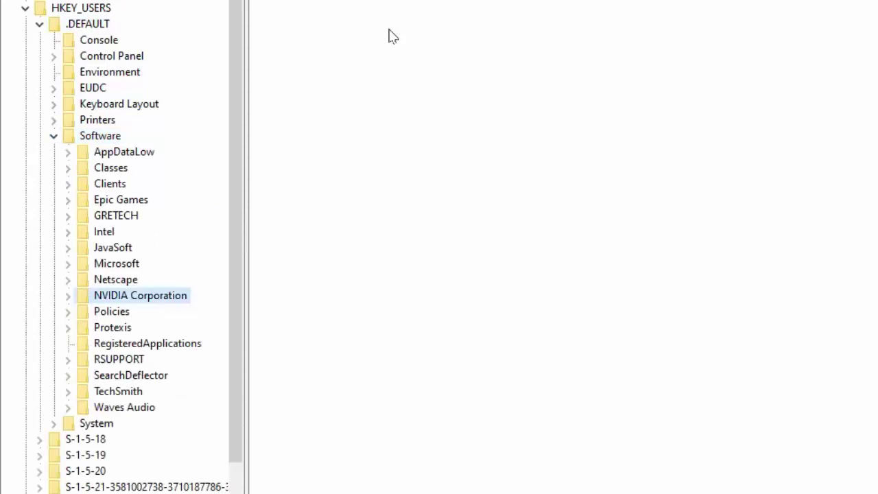
key("m")
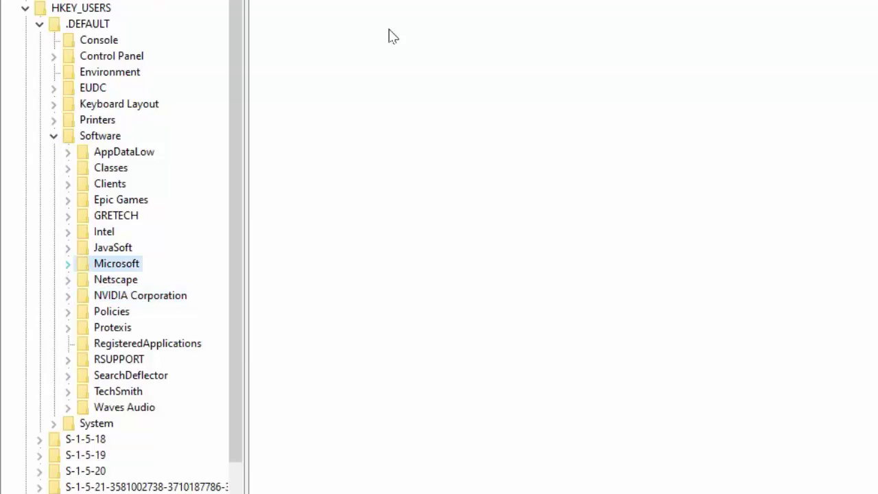
key("Right")
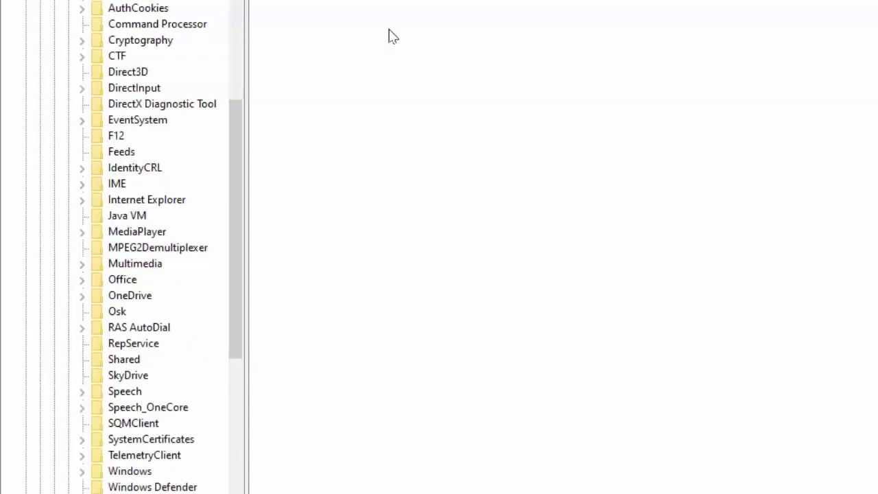
Within the Microsoft key, expand Windows\CurrentVersion\Bluetooth
scroll(392, 36, "down", 3)
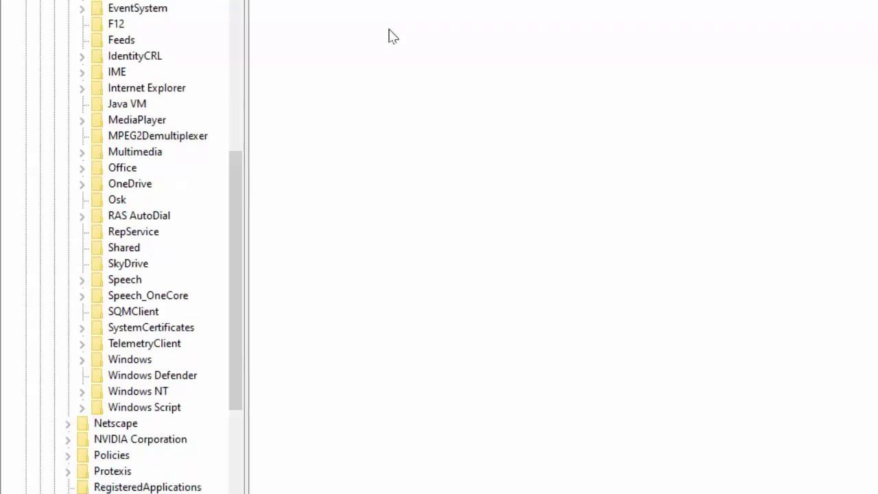
key("w")
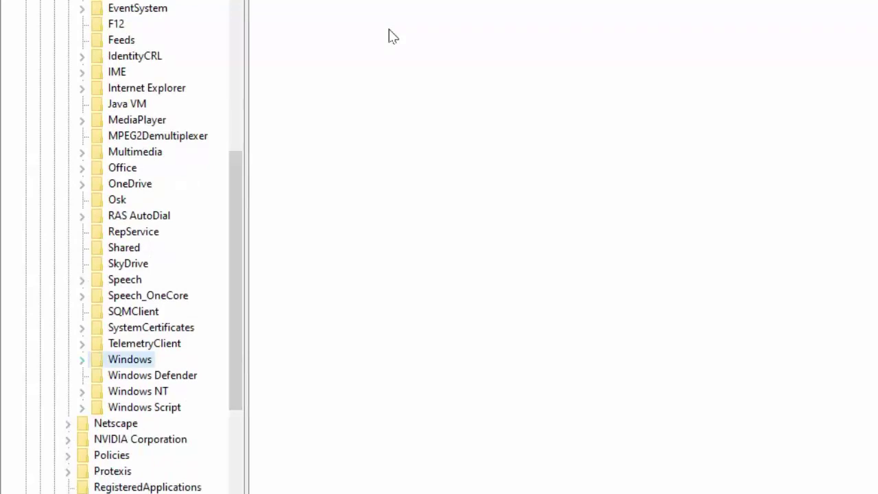
key("Right")
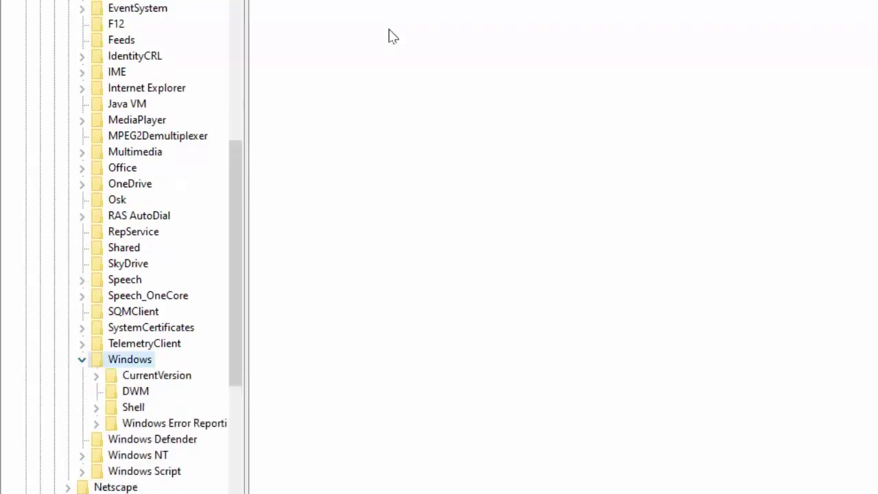
key("Down")
key("Right")
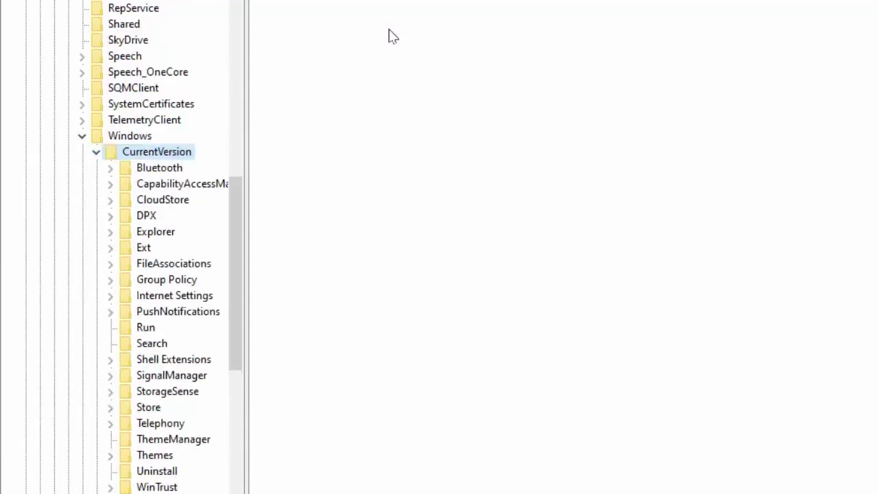
key("Down")
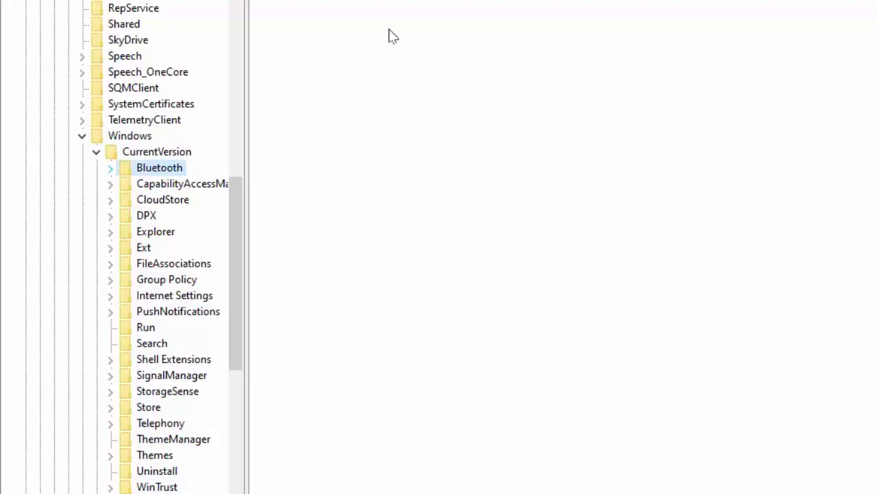
key("Right")
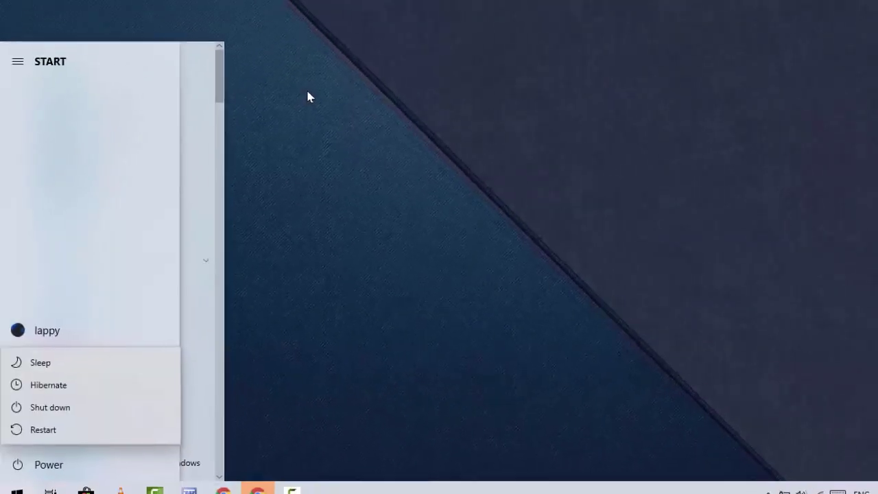
Select the Restart power option for the computer
key("Up")
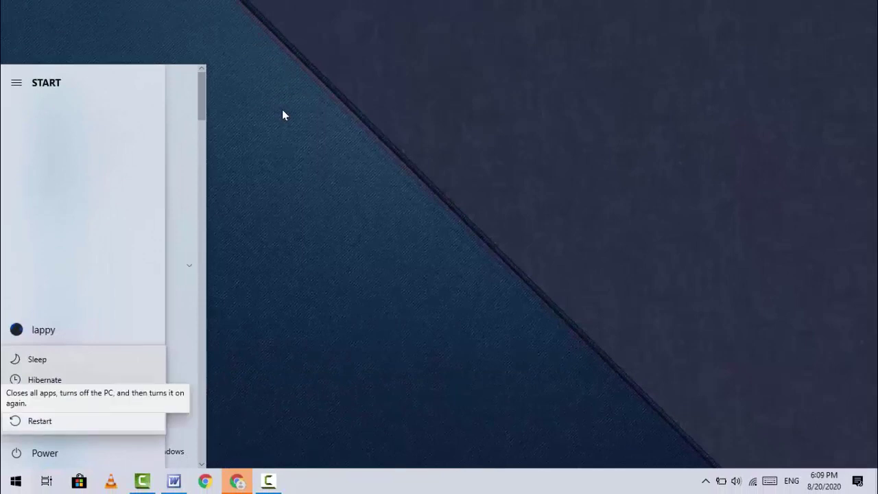